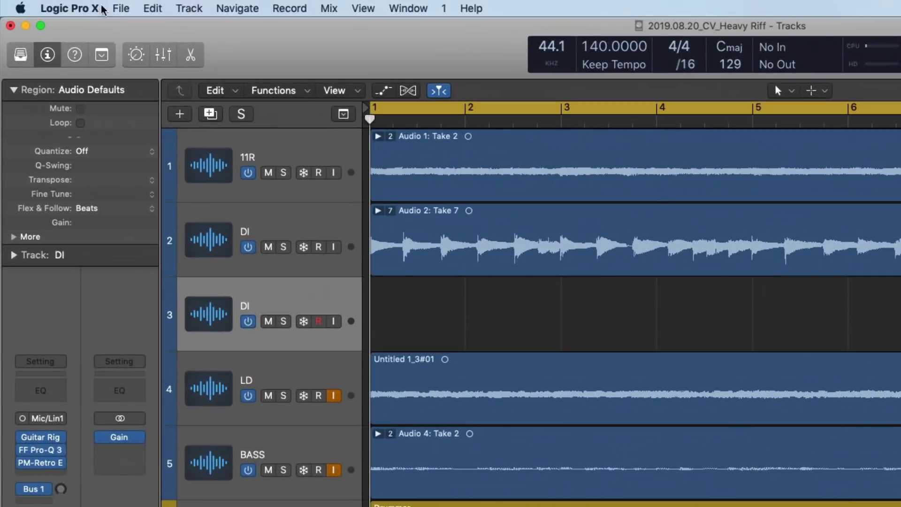
Open Audio preferences on the General tab to show the plug-in latency settings
{"action": "left_click", "coordinate": [57, 5]}
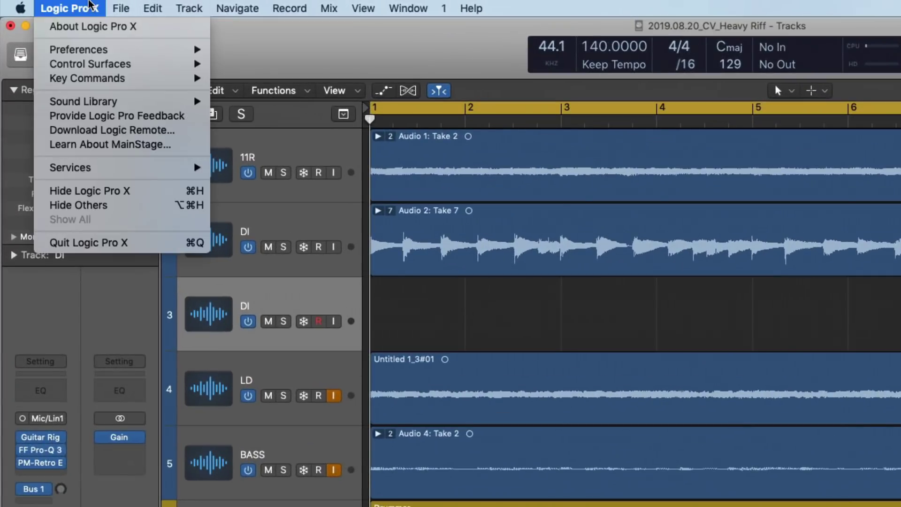
{"action": "mouse_move", "coordinate": [104, 48]}
{"action": "left_click", "coordinate": [250, 62]}
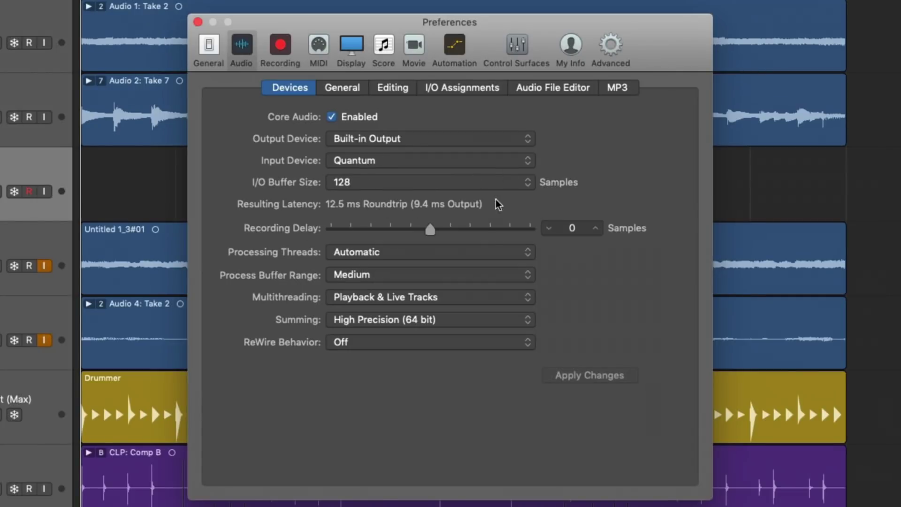
{"action": "left_click", "coordinate": [341, 88]}
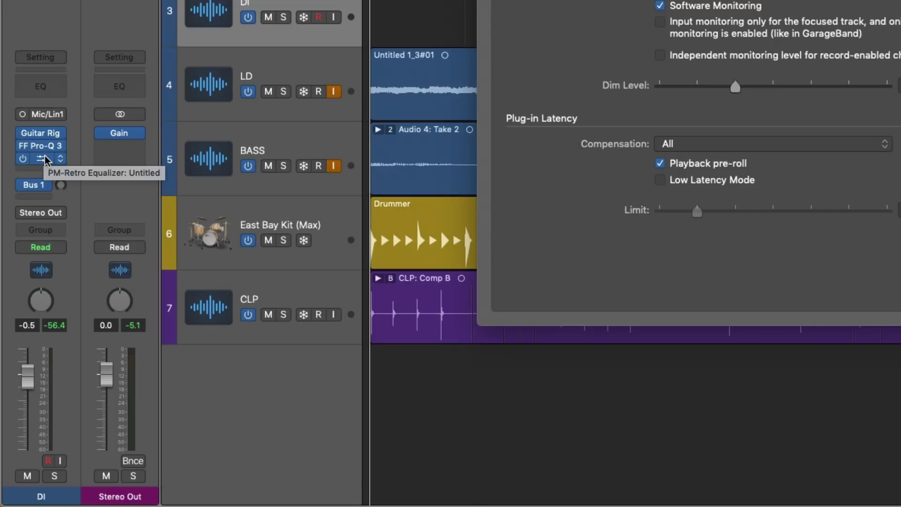
Show the Mixer with all channel strips and plug-ins beside the Preferences window
{"action": "key", "text": "x"}
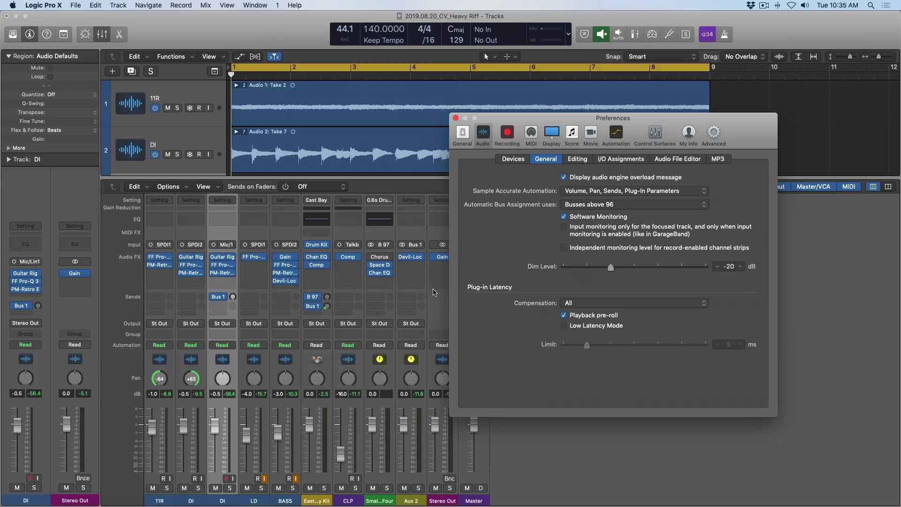
Leave compensation at All, hide the mixer, move Preferences aside, and play the project
{"action": "left_click", "coordinate": [568, 304]}
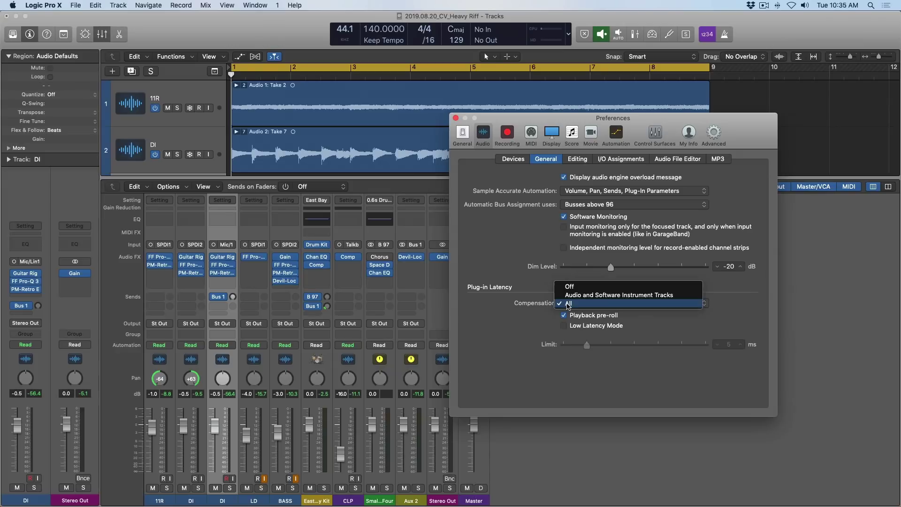
{"action": "left_click", "coordinate": [568, 304]}
{"action": "key", "text": "x"}
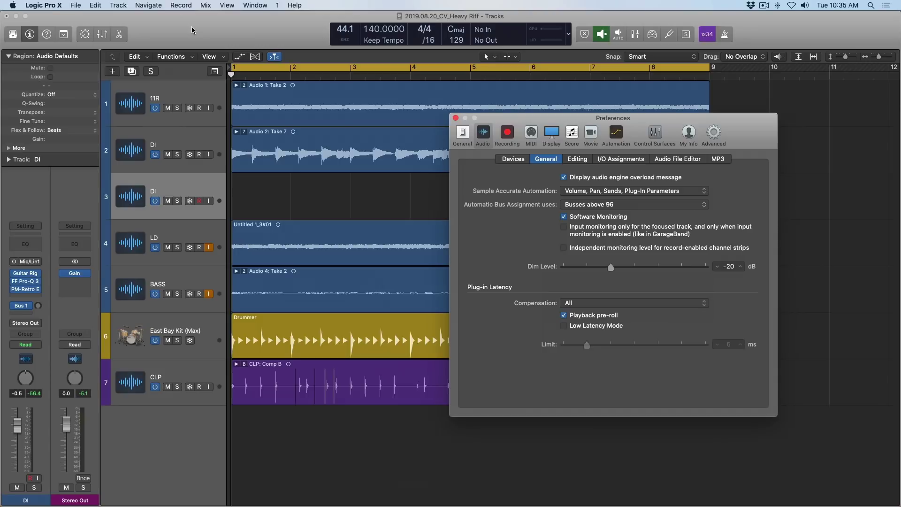
{"action": "left_click_drag", "start_coordinate": [498, 124], "coordinate": [597, 207]}
{"action": "key", "text": "space"}
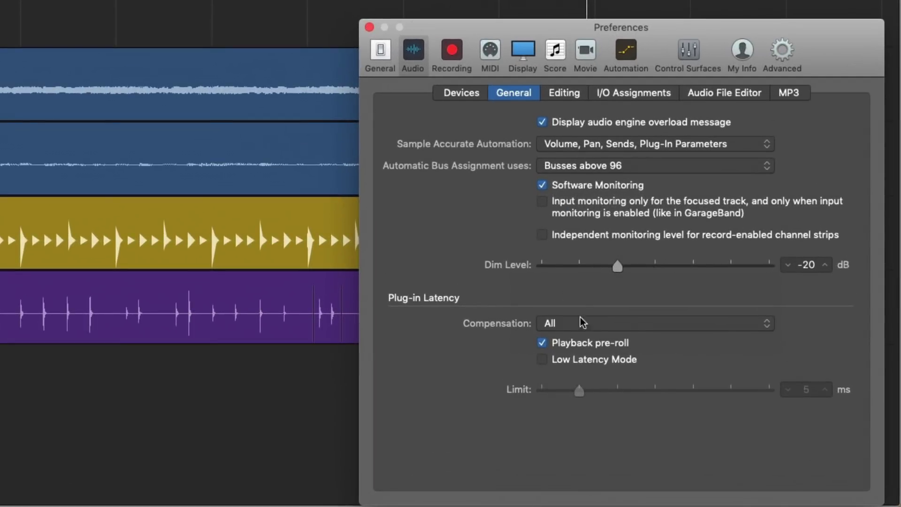
Switch Plug-in Latency Compensation to Off and replay the project from the start
{"action": "left_click", "coordinate": [585, 324]}
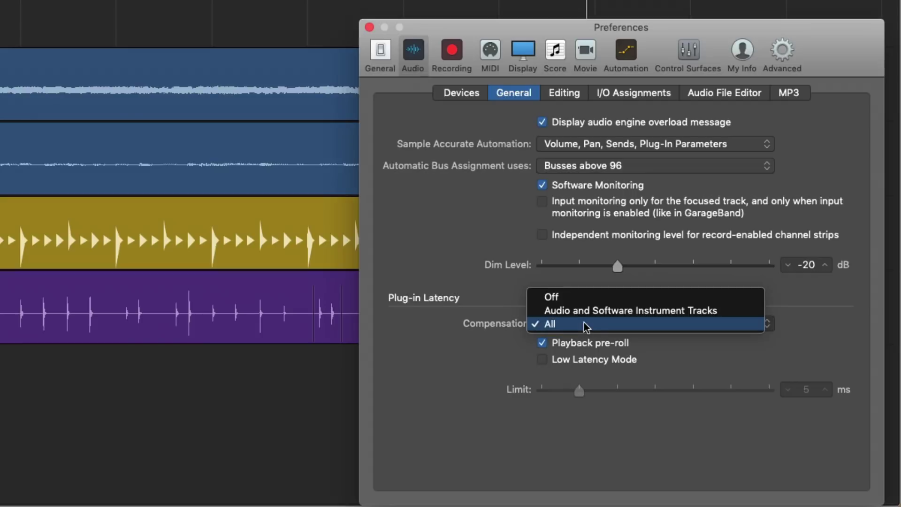
{"action": "left_click", "coordinate": [585, 299]}
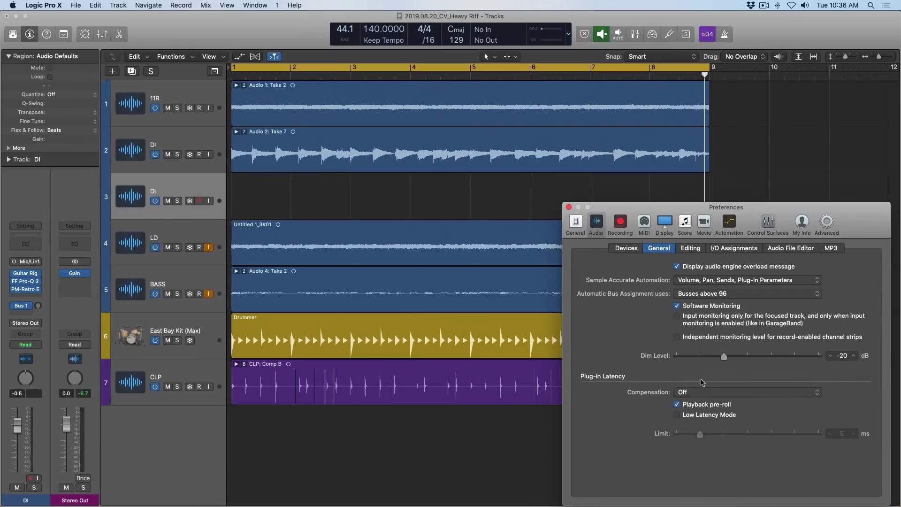
{"action": "key", "text": "space"}
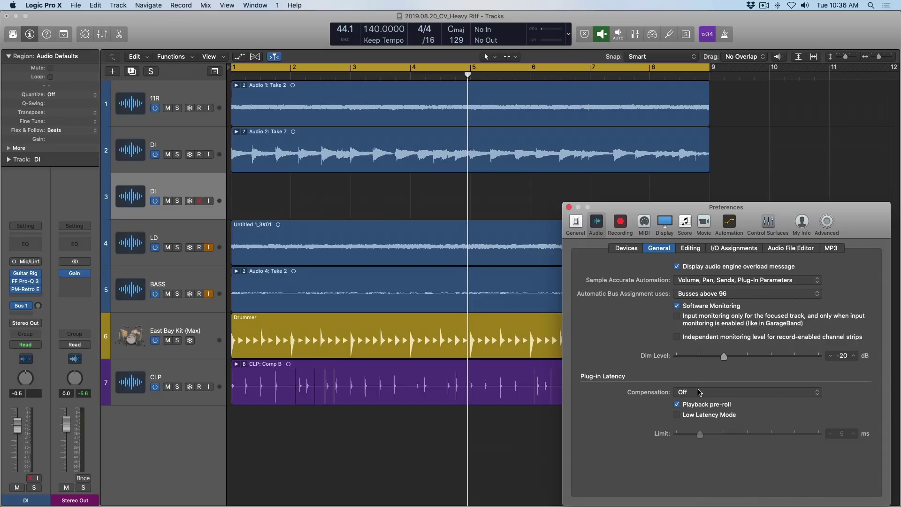
Set compensation to Audio and Software Instrument Tracks and solo the East Bay Kit track
{"action": "left_click", "coordinate": [700, 394]}
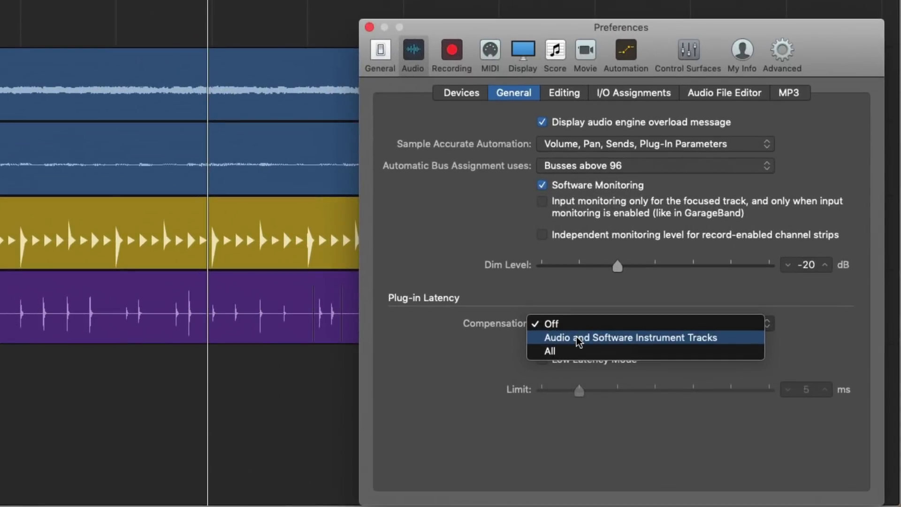
{"action": "left_click", "coordinate": [579, 341]}
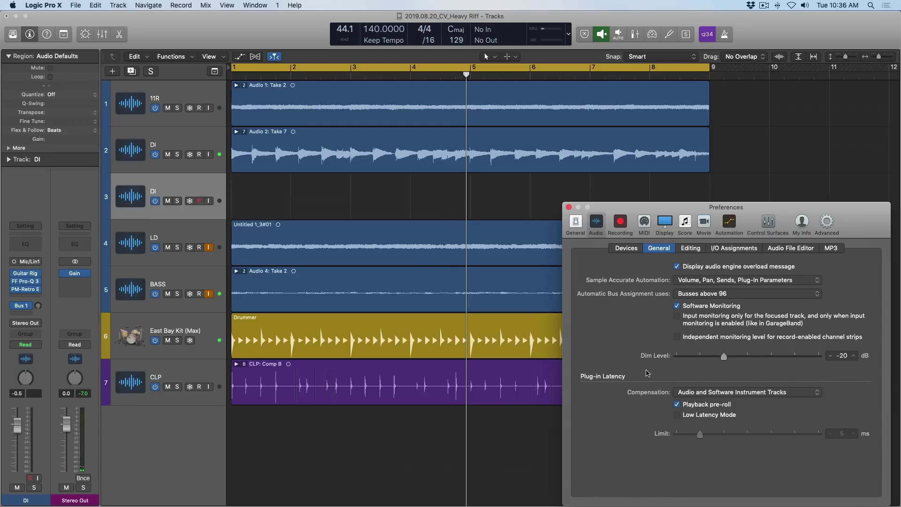
{"action": "left_click", "coordinate": [176, 341]}
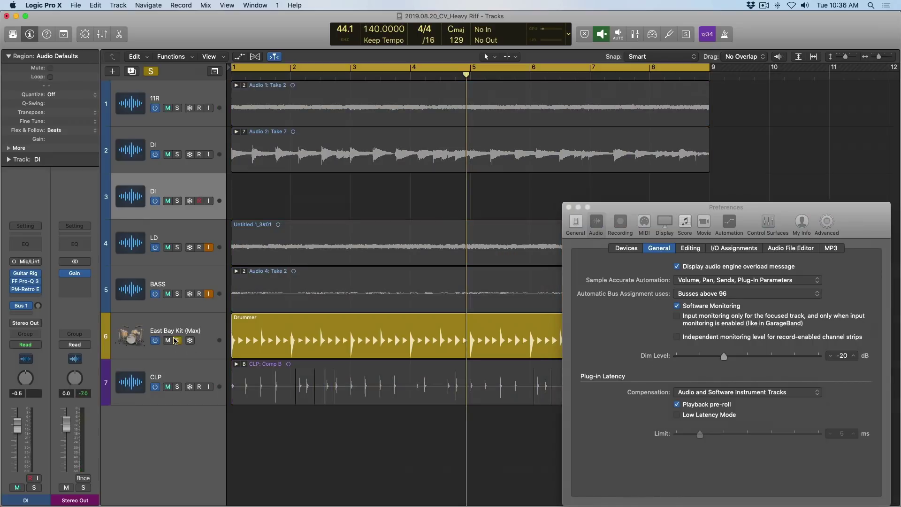
{"action": "left_click", "coordinate": [138, 332]}
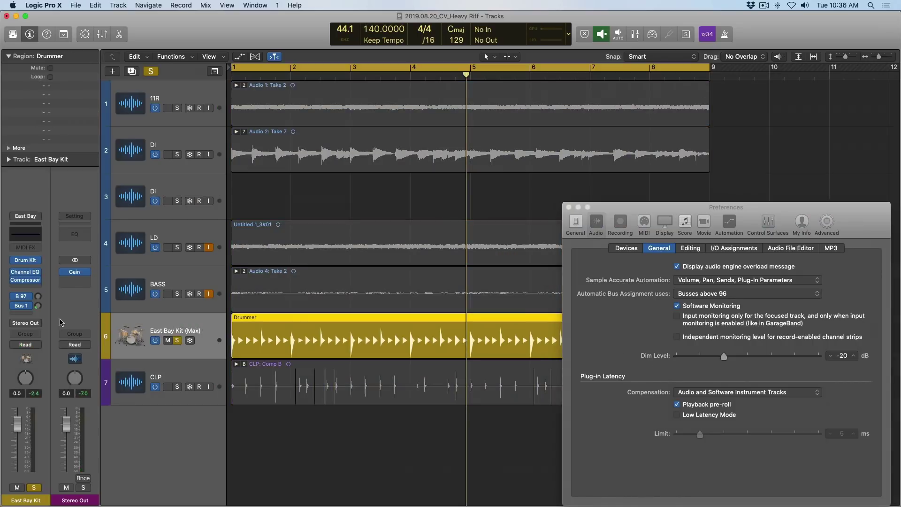
Inspect the Devil-Loc plug-in on Aux 2, then play the project and check the mixer
{"action": "left_click", "coordinate": [37, 305]}
{"action": "left_click", "coordinate": [76, 274]}
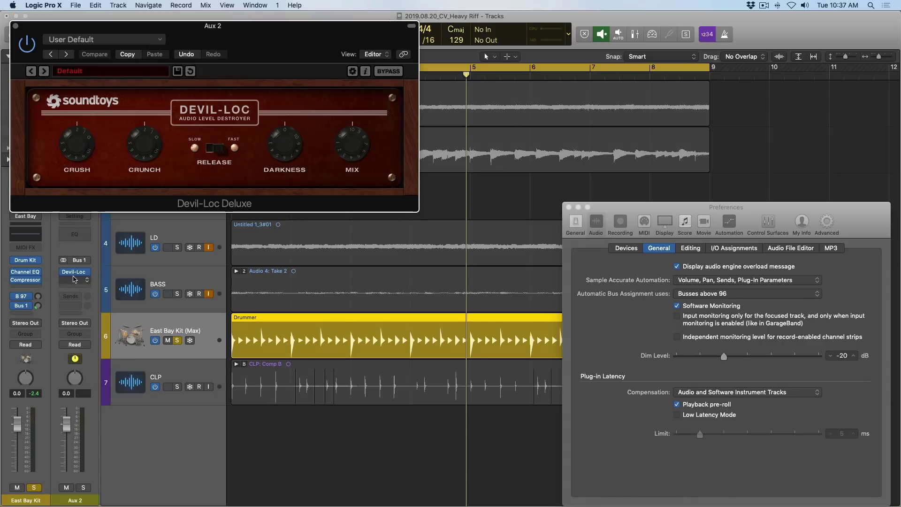
{"action": "left_click", "coordinate": [9, 16]}
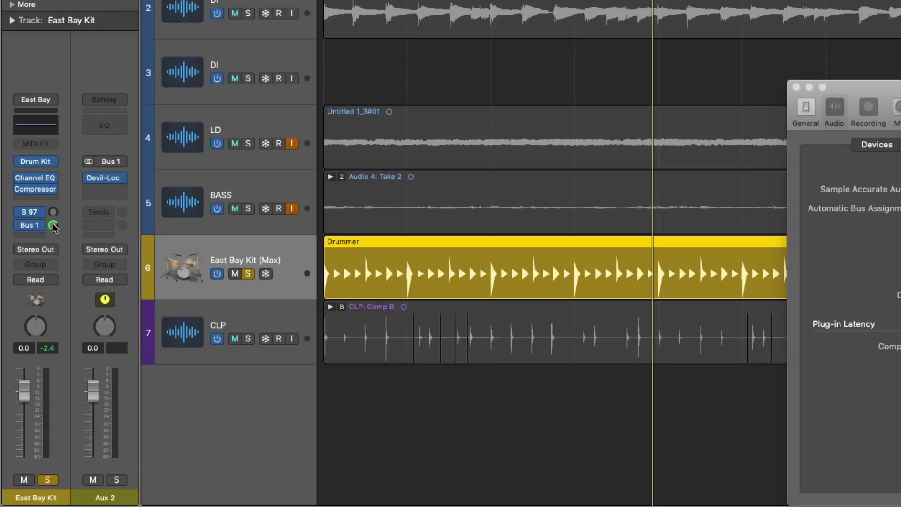
{"action": "key", "text": "space"}
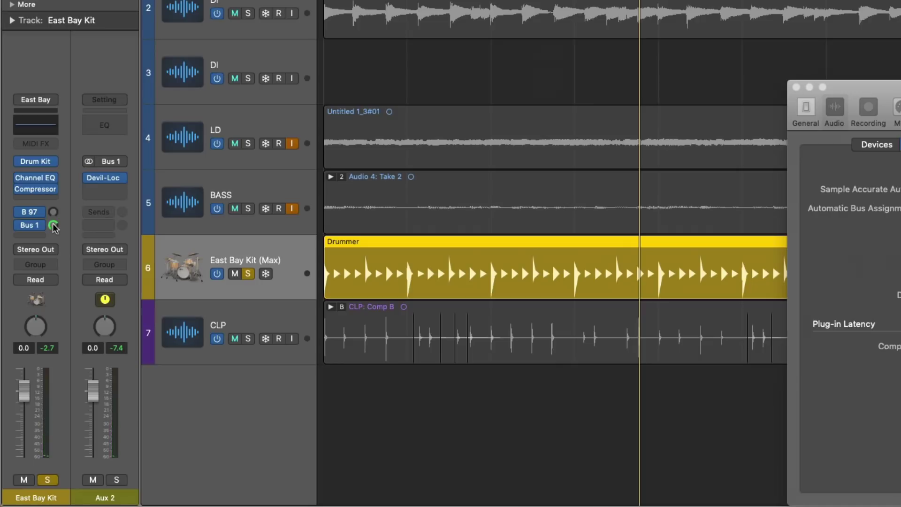
{"action": "key", "text": "x"}
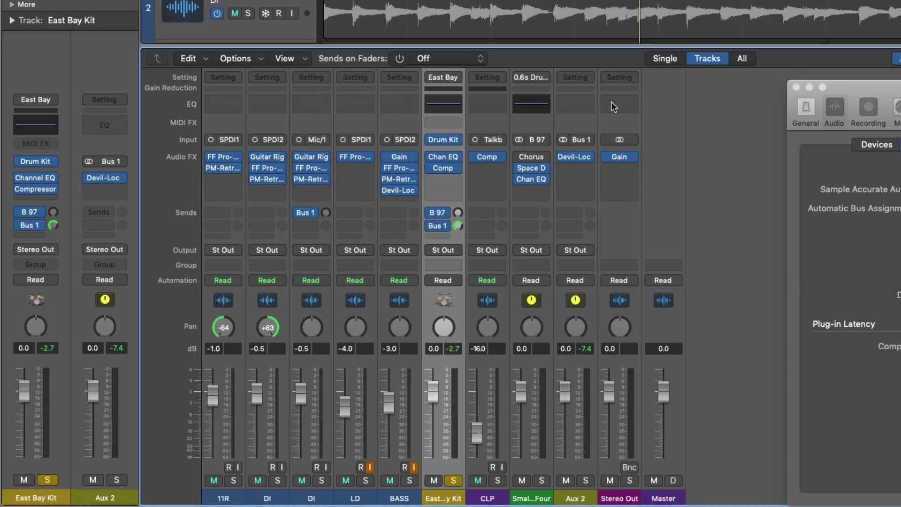
{"action": "key", "text": "x"}
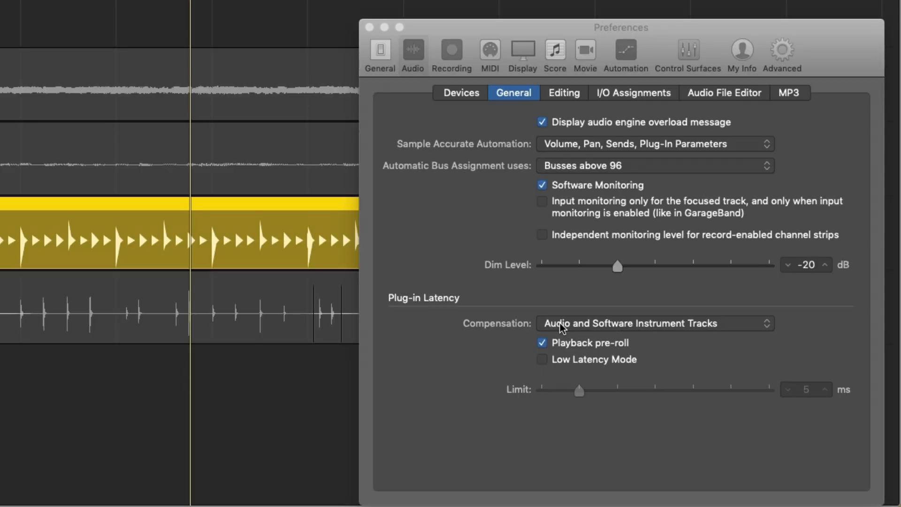
Restore compensation to All, play, and lower the East Bay Kit's Bus 1 send to -28.3
{"action": "left_click", "coordinate": [584, 328]}
{"action": "left_click", "coordinate": [582, 338]}
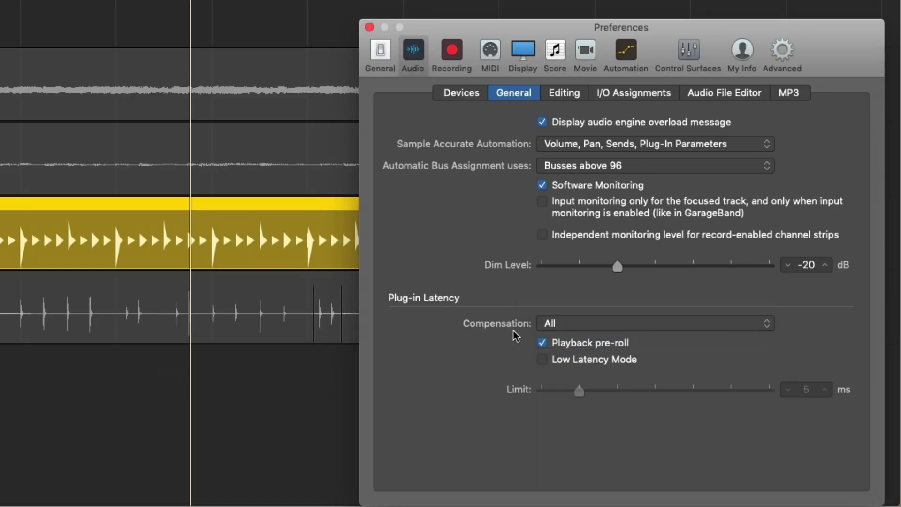
{"action": "key", "text": "space"}
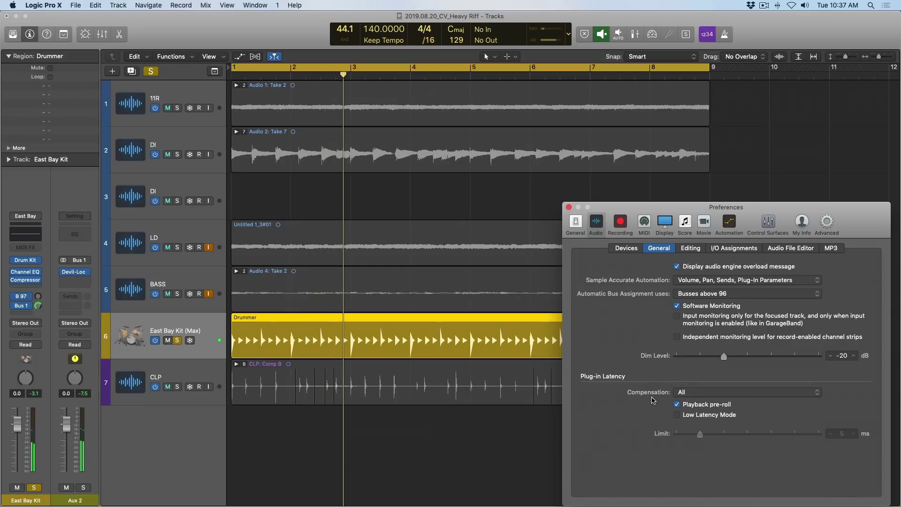
{"action": "left_click", "coordinate": [38, 306]}
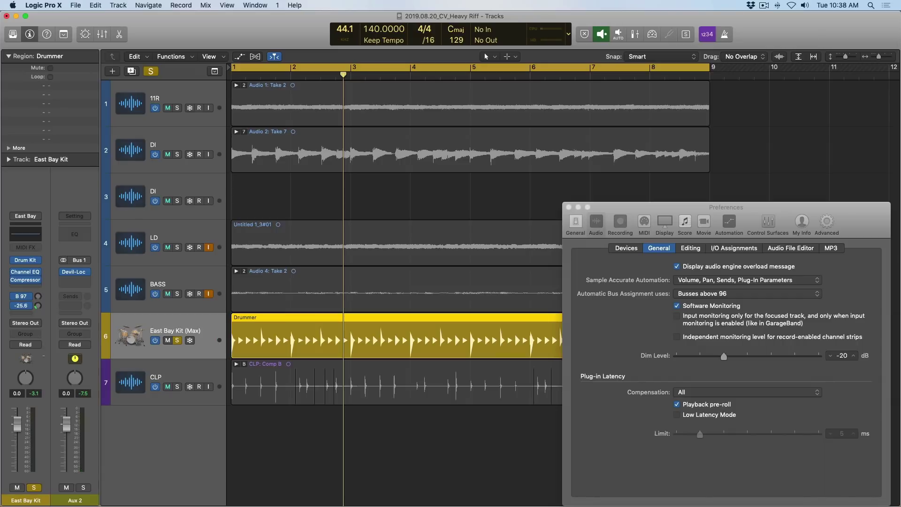
{"action": "left_click_drag", "start_coordinate": [38, 305], "coordinate": [46, 362]}
On the Devices tab, set the Recording Delay slider to 5000 samples
{"action": "left_click", "coordinate": [597, 204]}
{"action": "left_click_drag", "start_coordinate": [612, 204], "coordinate": [488, 204]}
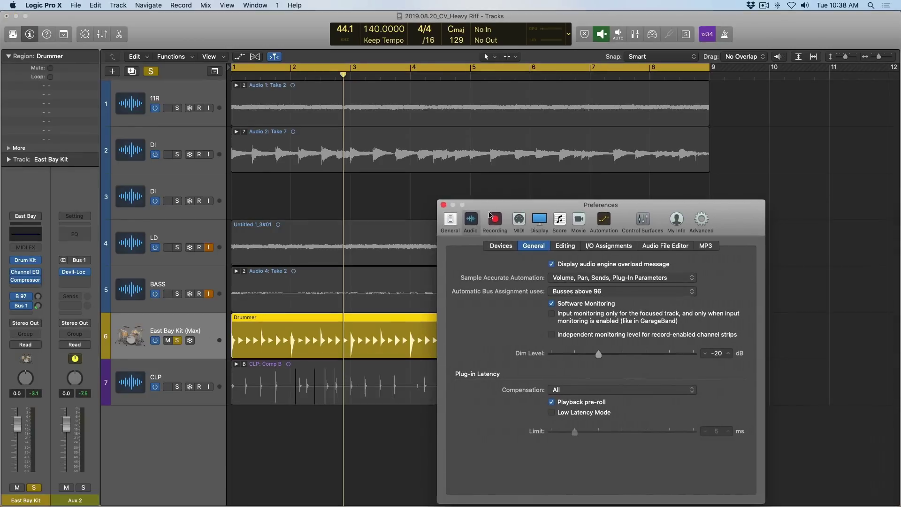
{"action": "left_click", "coordinate": [446, 173]}
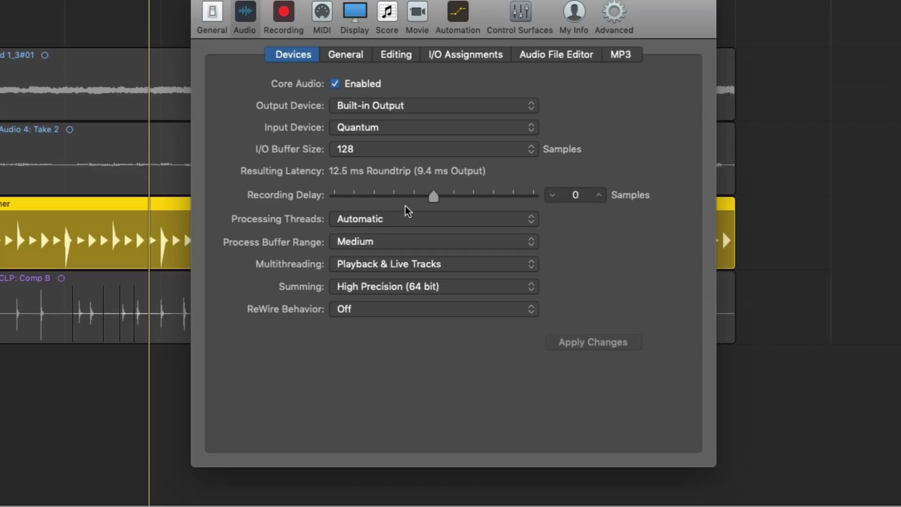
{"action": "left_click_drag", "start_coordinate": [436, 195], "coordinate": [375, 201]}
{"action": "left_click_drag", "start_coordinate": [374, 199], "coordinate": [493, 196]}
{"action": "left_click", "coordinate": [493, 196], "text": "alt"}
{"action": "left_click_drag", "start_coordinate": [432, 196], "coordinate": [584, 211]}
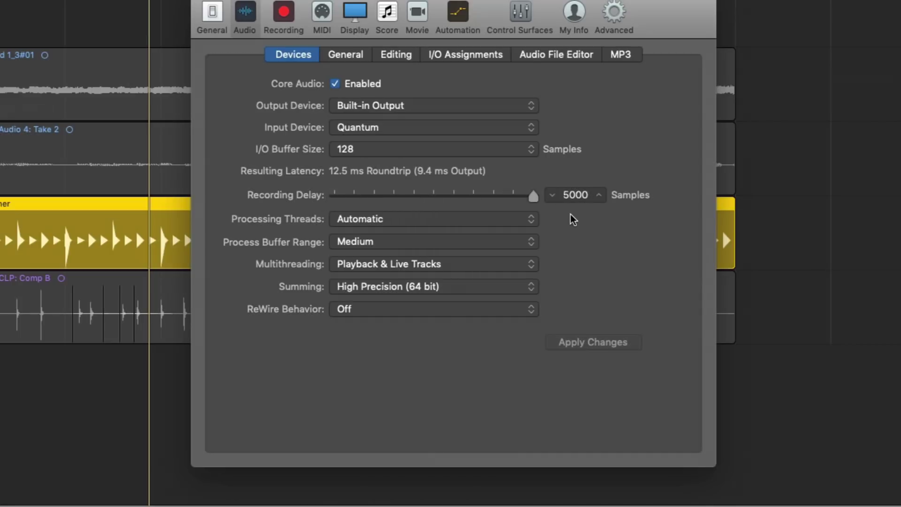
{"action": "left_click", "coordinate": [529, 202], "text": "alt"}
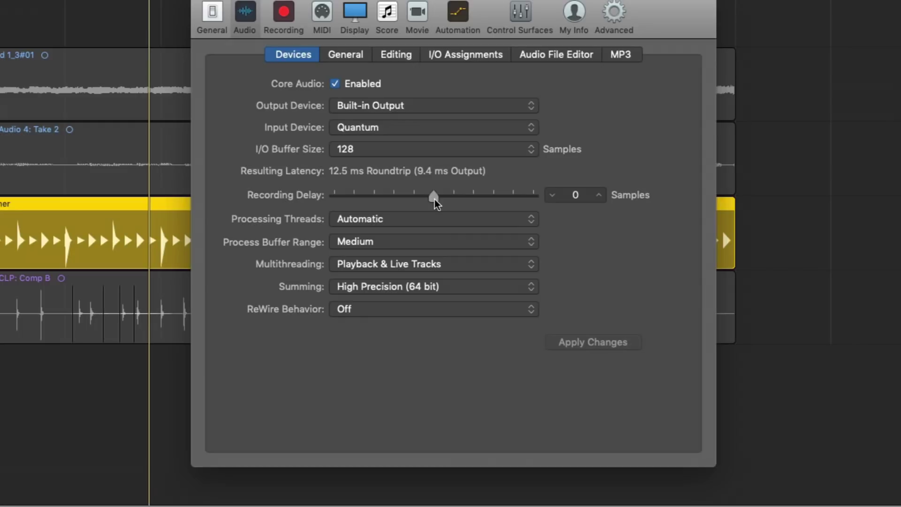
{"action": "left_click_drag", "start_coordinate": [433, 197], "coordinate": [573, 210]}
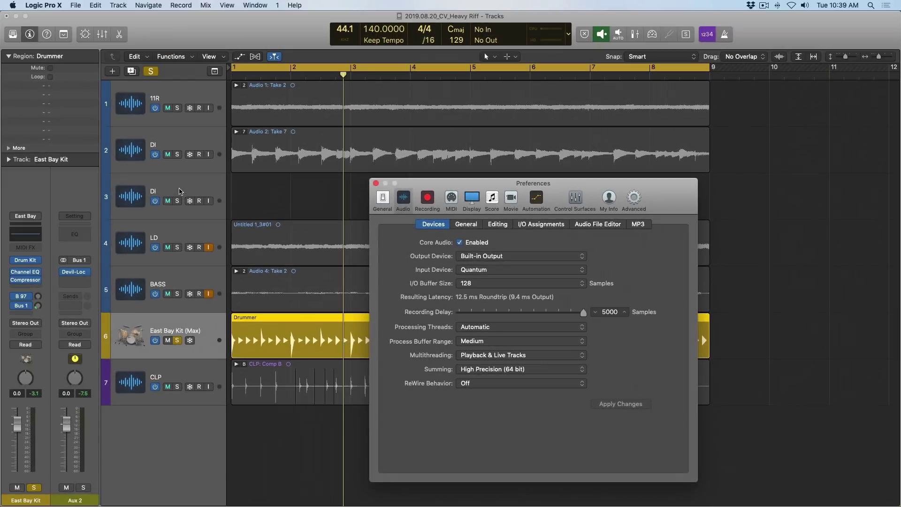
Select the DI track on track 3 and arm it for recording
{"action": "left_click", "coordinate": [105, 142]}
{"action": "left_click", "coordinate": [125, 151]}
{"action": "mouse_move", "coordinate": [20, 277]}
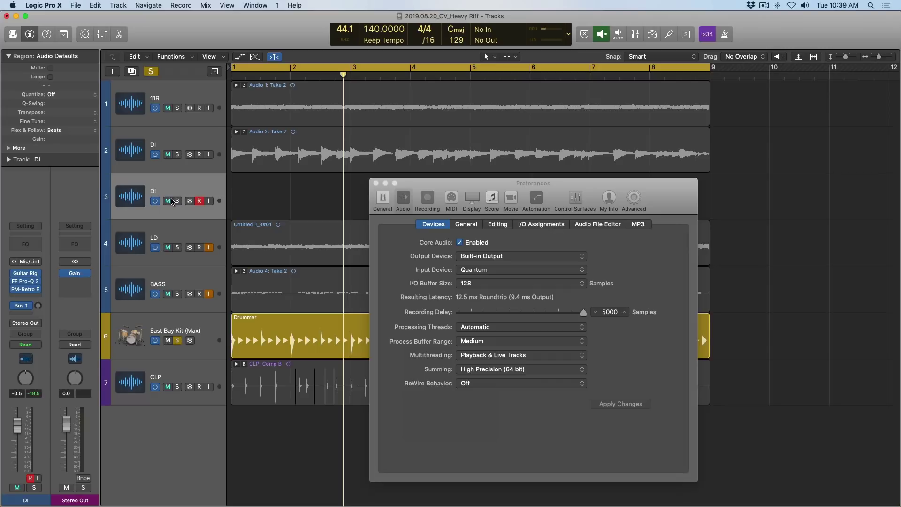
Solo the DI track, record the DI#08 take, and zoom to the new region
{"action": "left_click", "coordinate": [176, 201]}
{"action": "key", "text": "r"}
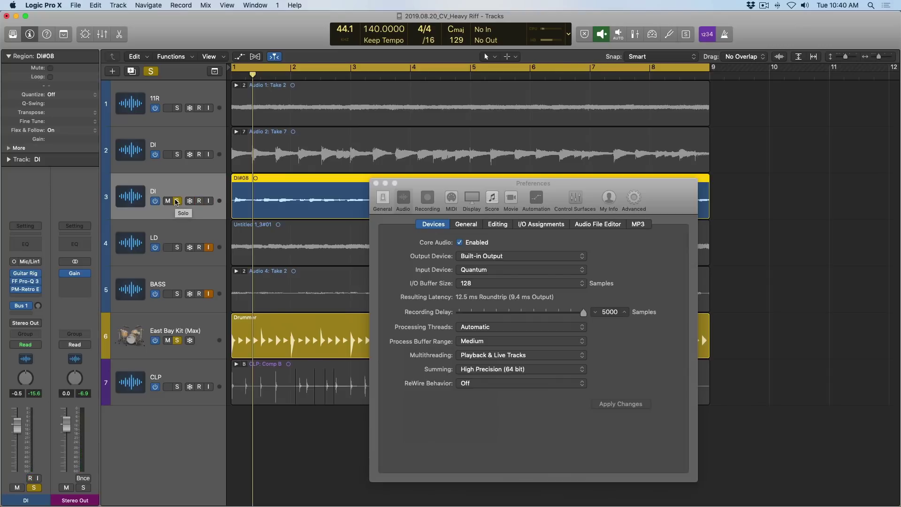
{"action": "key", "text": "z"}
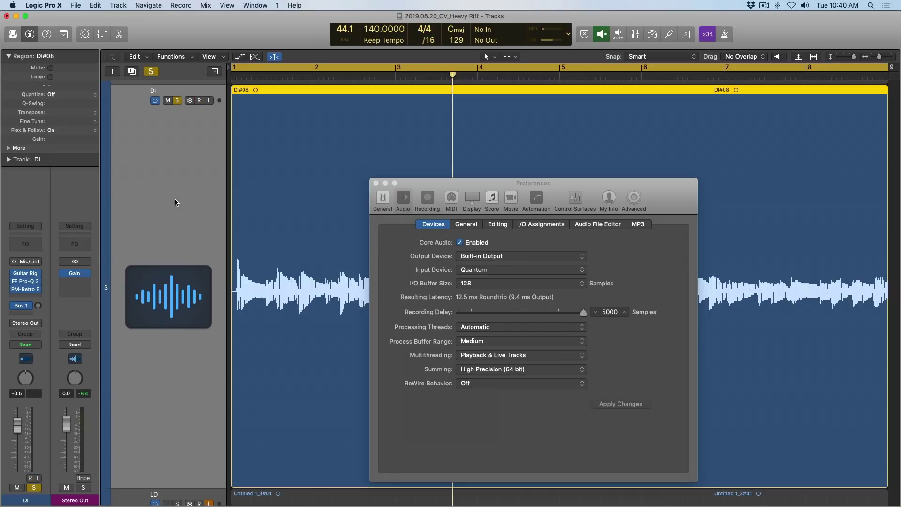
Option-click the Recording Delay slider to return it to 0 samples
{"action": "left_click", "coordinate": [584, 316], "text": "alt"}
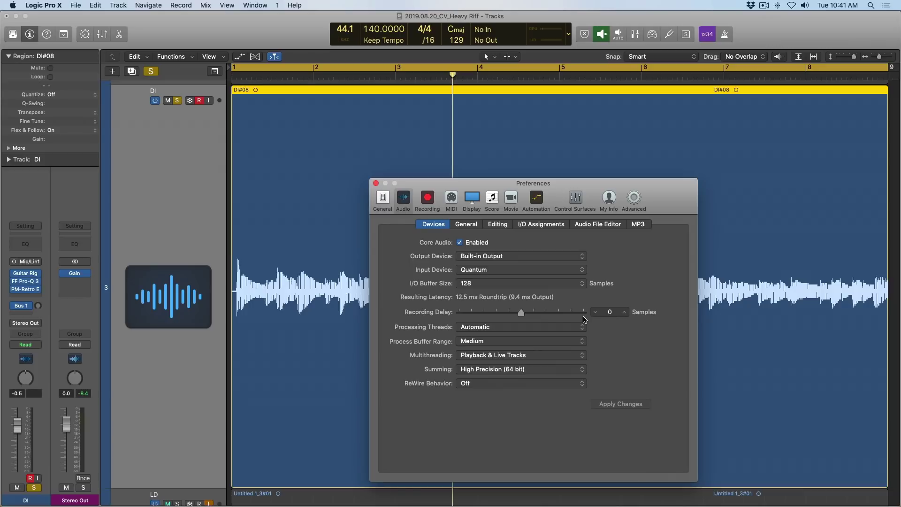
Close Preferences and delete the DI#08 region along with its audio file from disk
{"action": "left_click", "coordinate": [376, 183]}
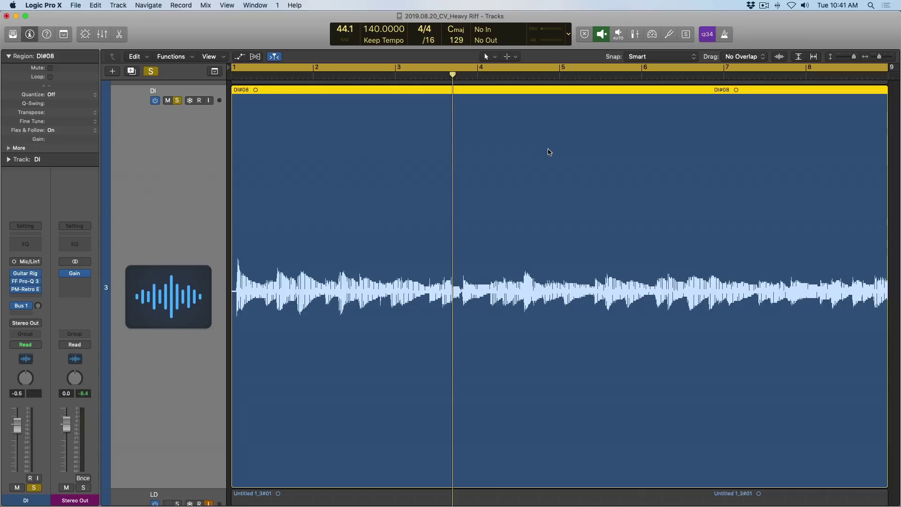
{"action": "key", "text": "Delete"}
{"action": "key", "text": "Return"}
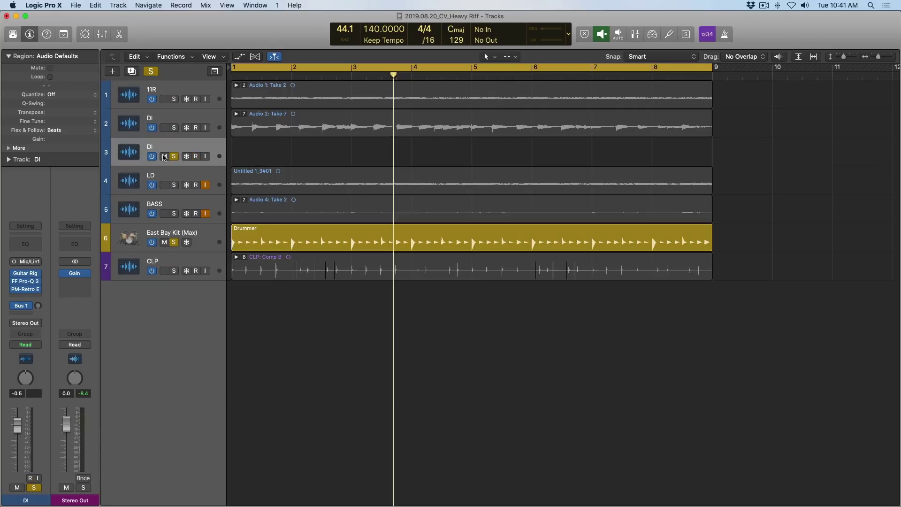
Clear all solos and open the Audio device preferences
{"action": "key", "text": "ctrl+alt+super+s"}
{"action": "left_click", "coordinate": [54, 5]}
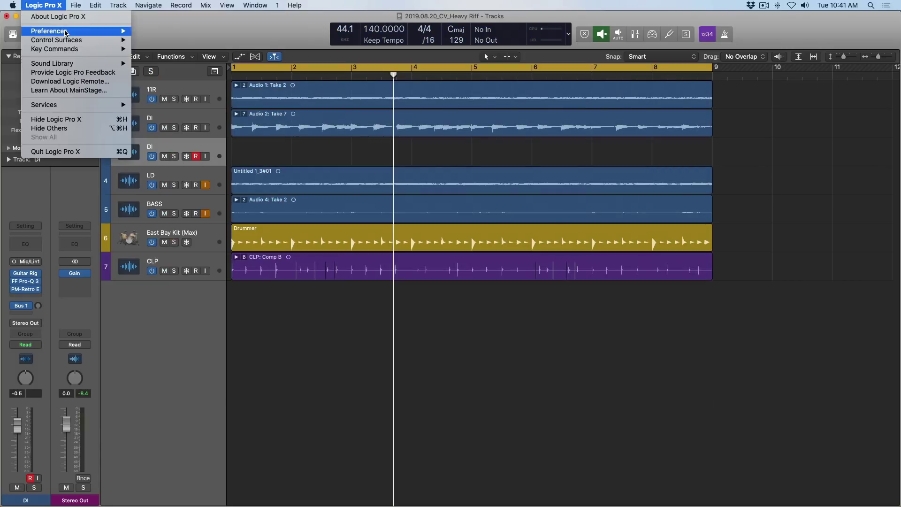
{"action": "mouse_move", "coordinate": [64, 31]}
{"action": "left_click", "coordinate": [148, 41]}
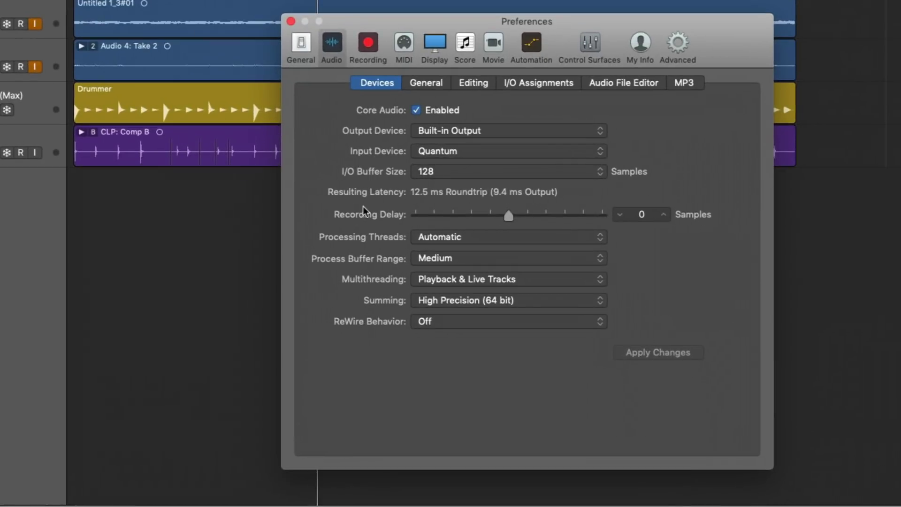
Check the I/O Buffer Size choices and keep it at 128 samples
{"action": "left_click", "coordinate": [436, 173]}
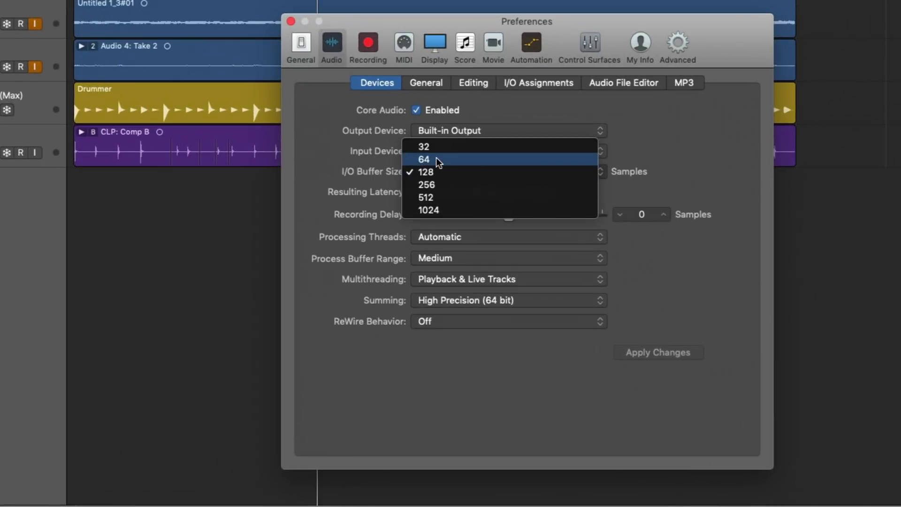
{"action": "left_click", "coordinate": [333, 159]}
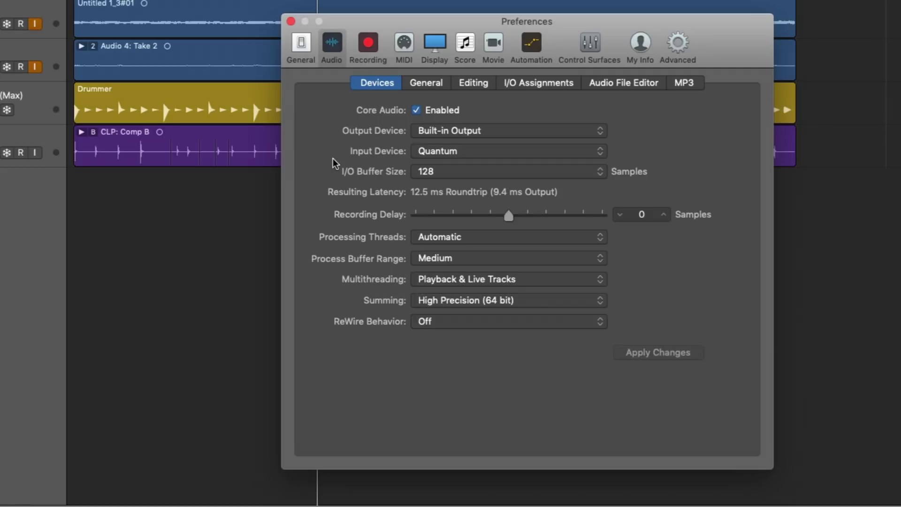
{"action": "left_click", "coordinate": [470, 172]}
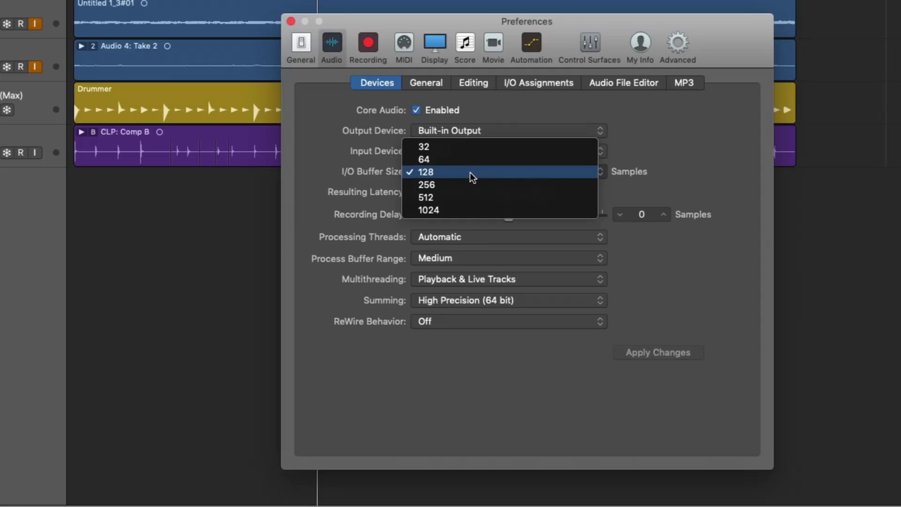
{"action": "left_click", "coordinate": [354, 171]}
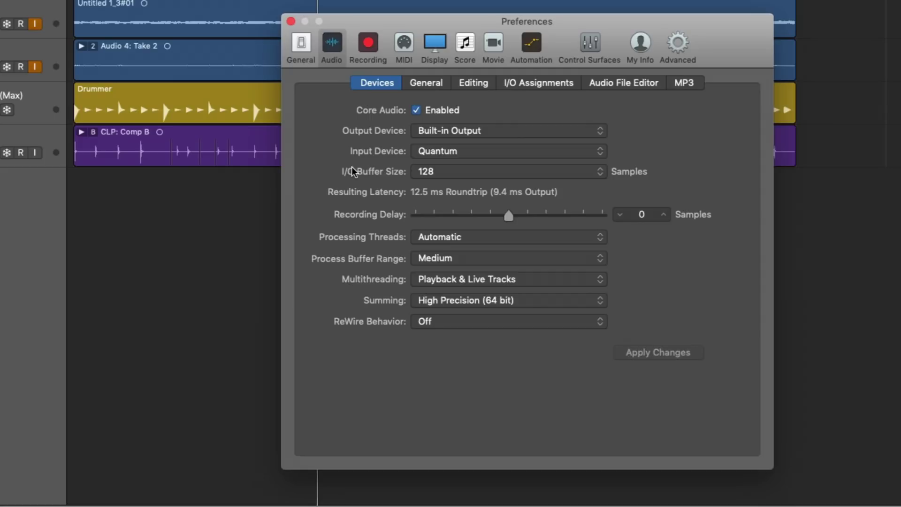
Close Preferences and tick Low Latency Mode in Customize Control Bar and Display
{"action": "left_click", "coordinate": [291, 22]}
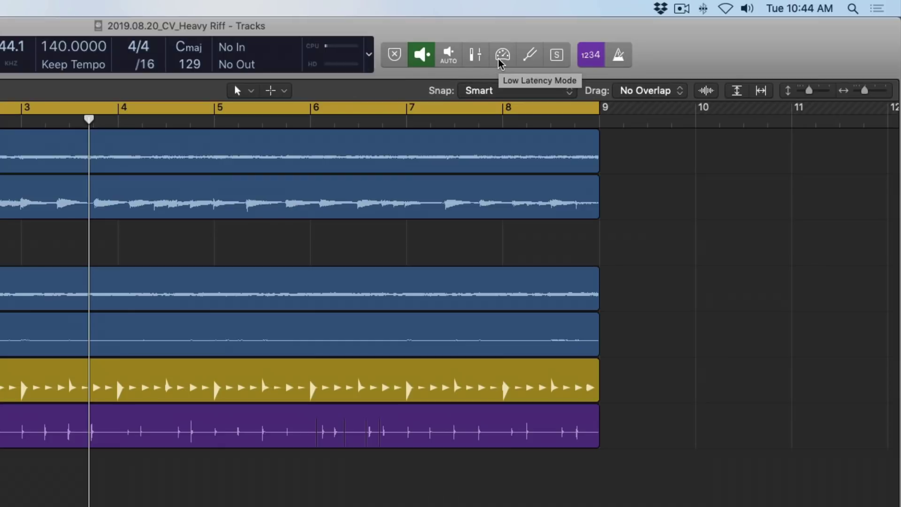
{"action": "right_click", "coordinate": [697, 53]}
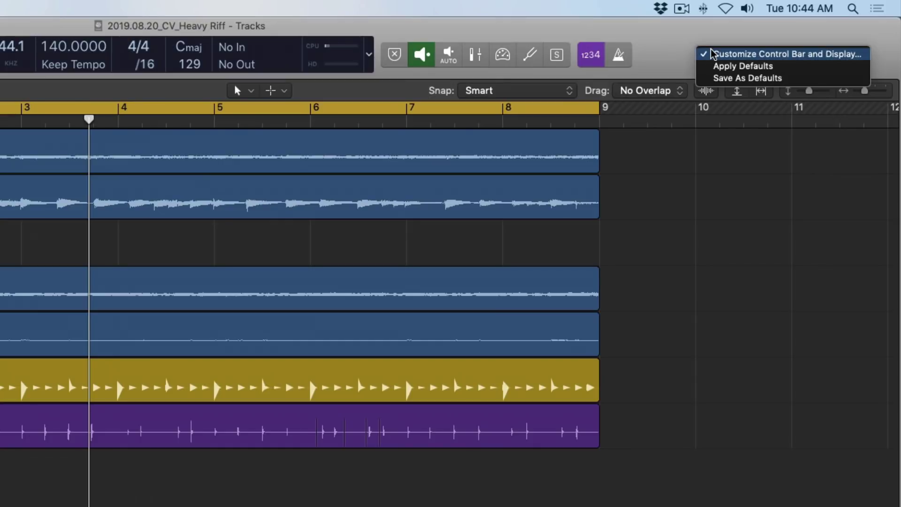
{"action": "left_click", "coordinate": [712, 53]}
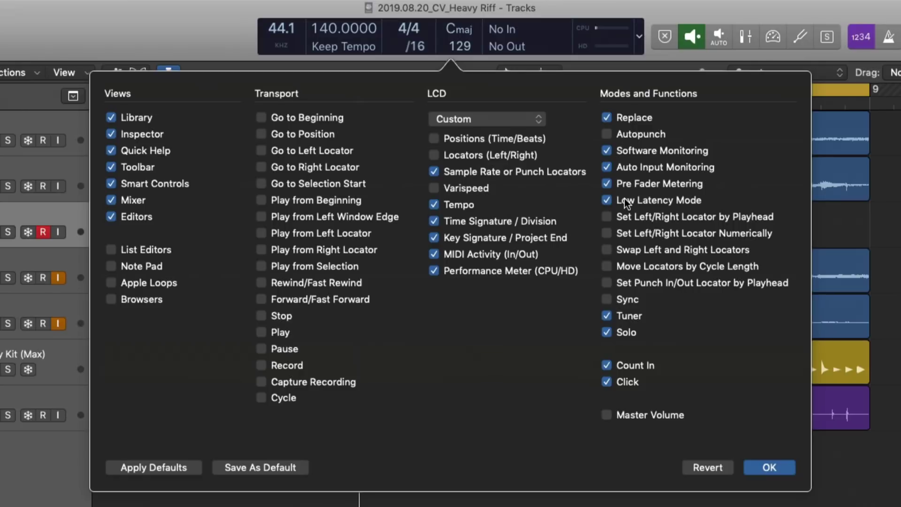
{"action": "left_click", "coordinate": [624, 199]}
{"action": "left_click", "coordinate": [770, 469]}
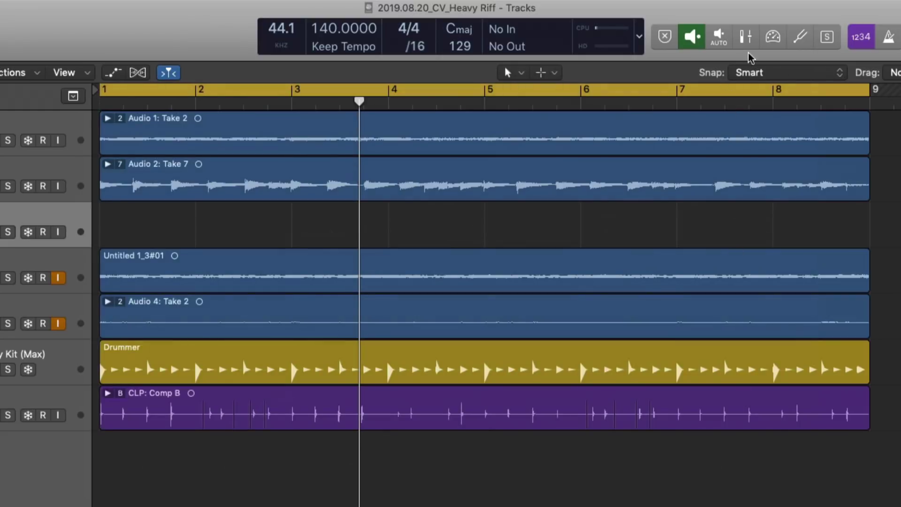
Open the Mixer, enable Low Latency Mode, and insert a mono Adaptive Limiter on the DI channel
{"action": "key", "text": "x"}
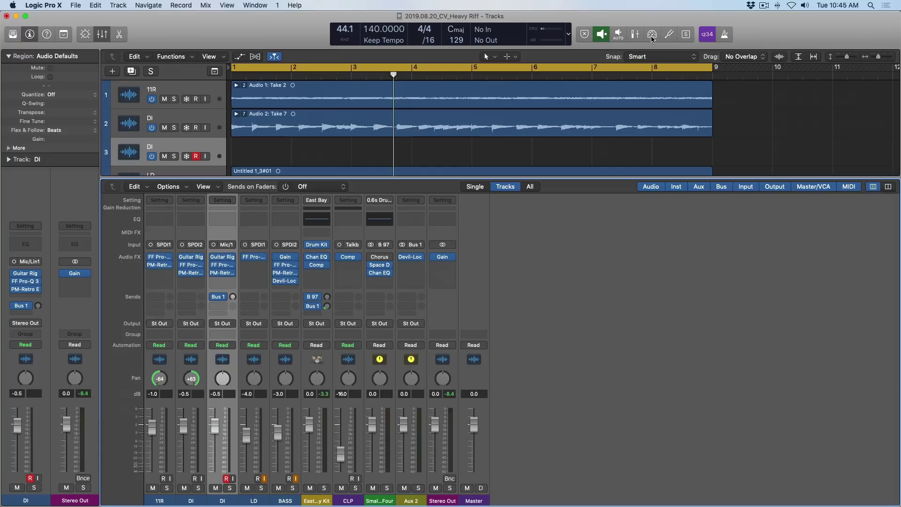
{"action": "left_click", "coordinate": [652, 38]}
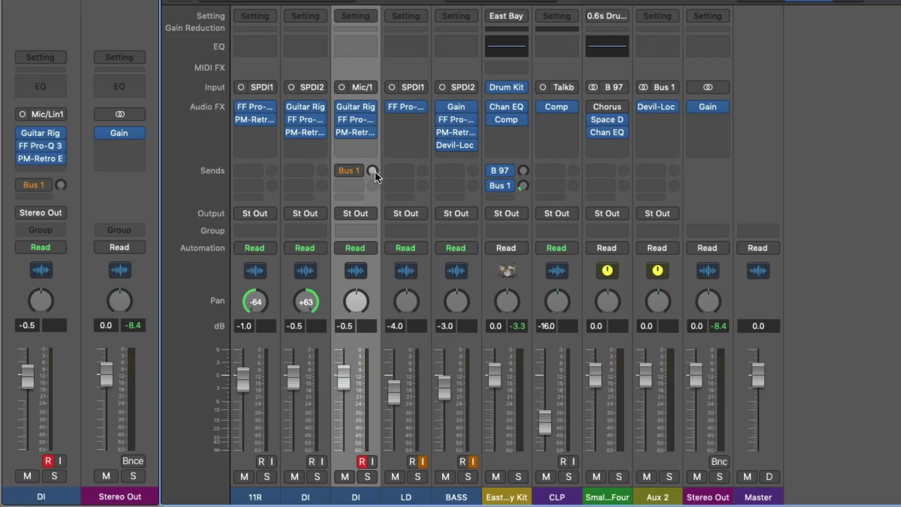
{"action": "left_click", "coordinate": [368, 148]}
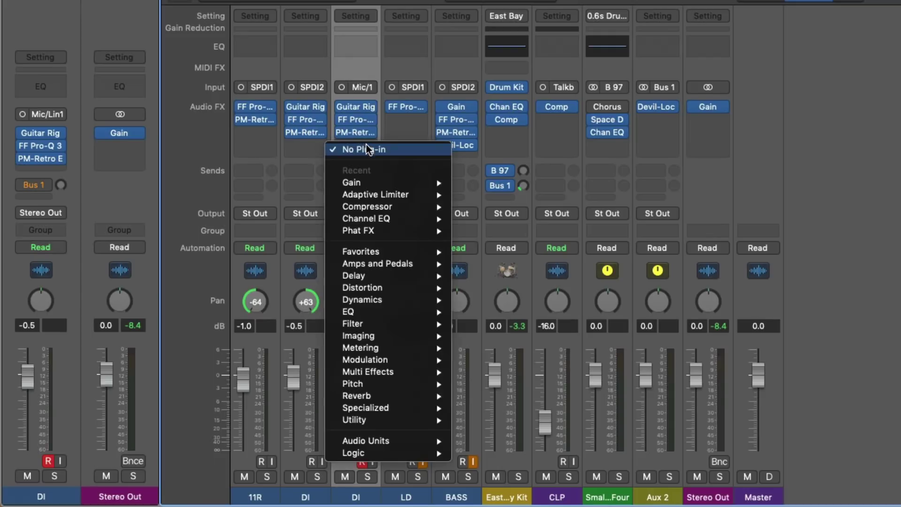
{"action": "left_click", "coordinate": [374, 194]}
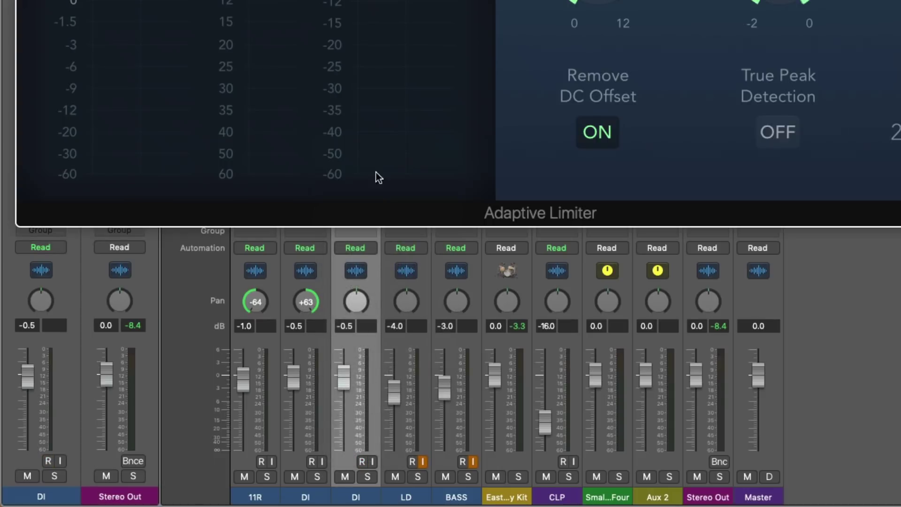
{"action": "key", "text": "super+w"}
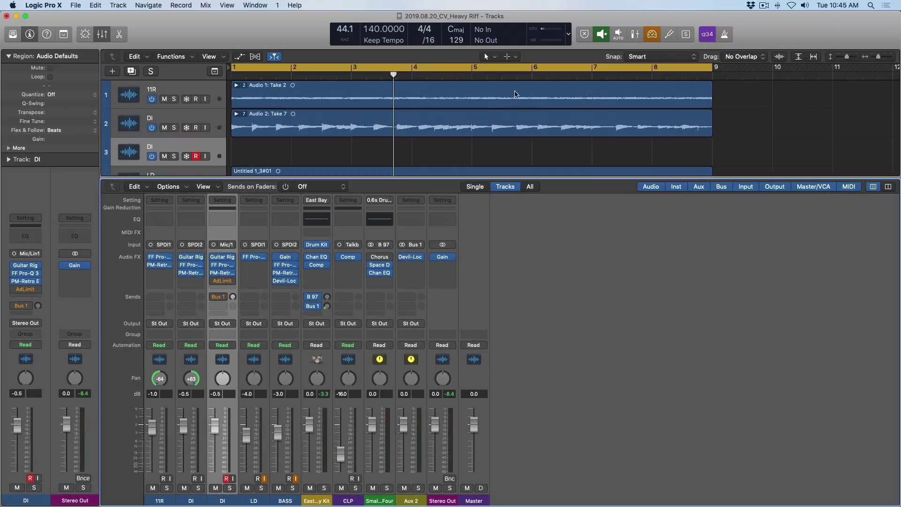
{"action": "left_click", "coordinate": [651, 35]}
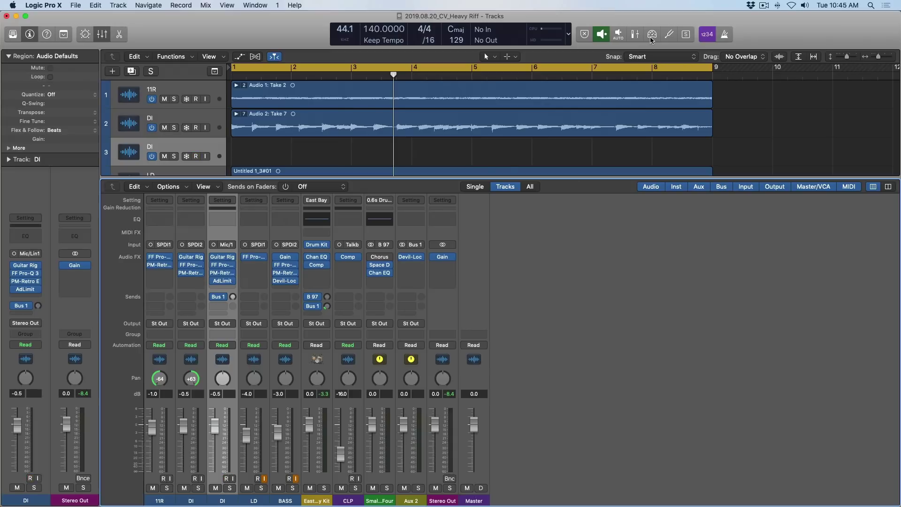
{"action": "left_click", "coordinate": [651, 38]}
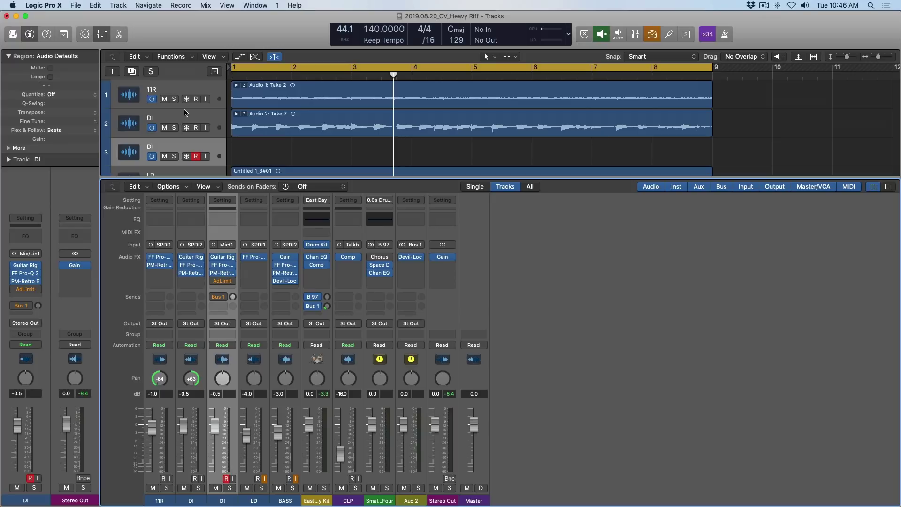
Open the General tab of the Audio preferences
{"action": "left_click", "coordinate": [42, 6]}
{"action": "mouse_move", "coordinate": [53, 30]}
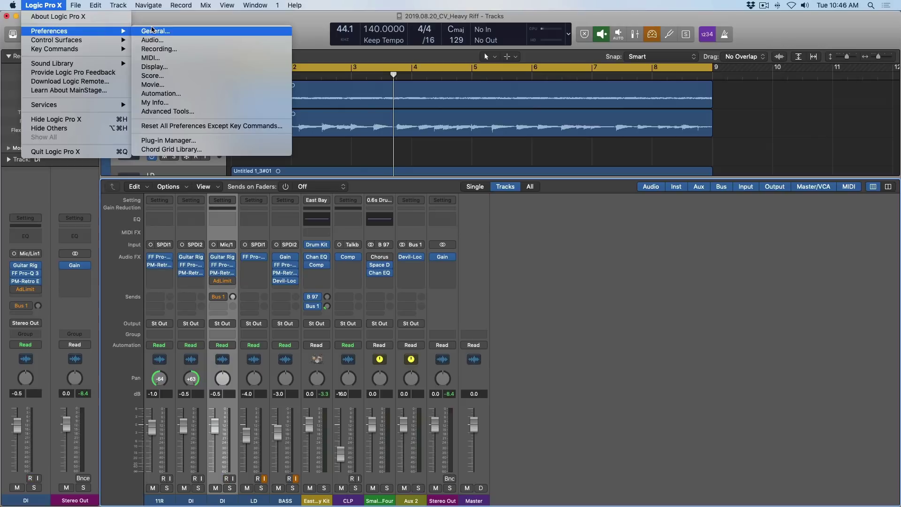
{"action": "left_click", "coordinate": [172, 40]}
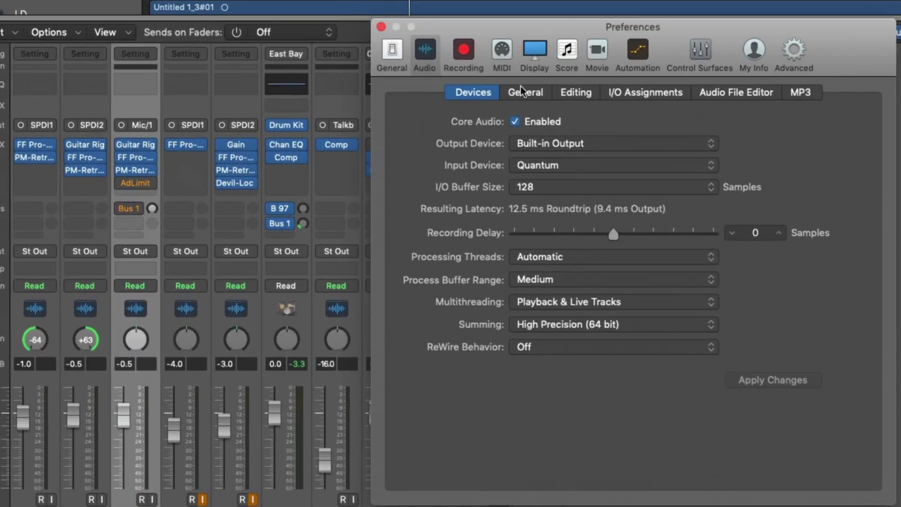
{"action": "left_click", "coordinate": [464, 222]}
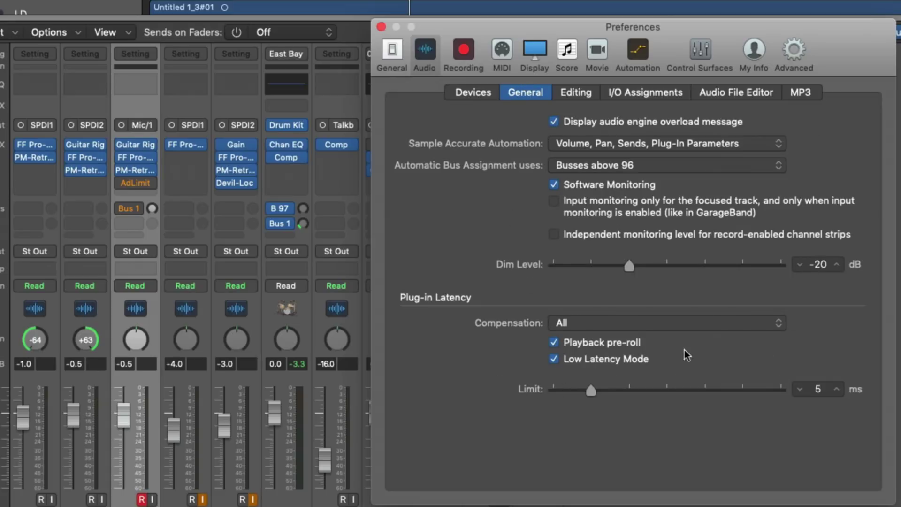
Toggle Low Latency Mode off and on, then raise its Limit from 5 ms to 30 ms
{"action": "left_click", "coordinate": [554, 359]}
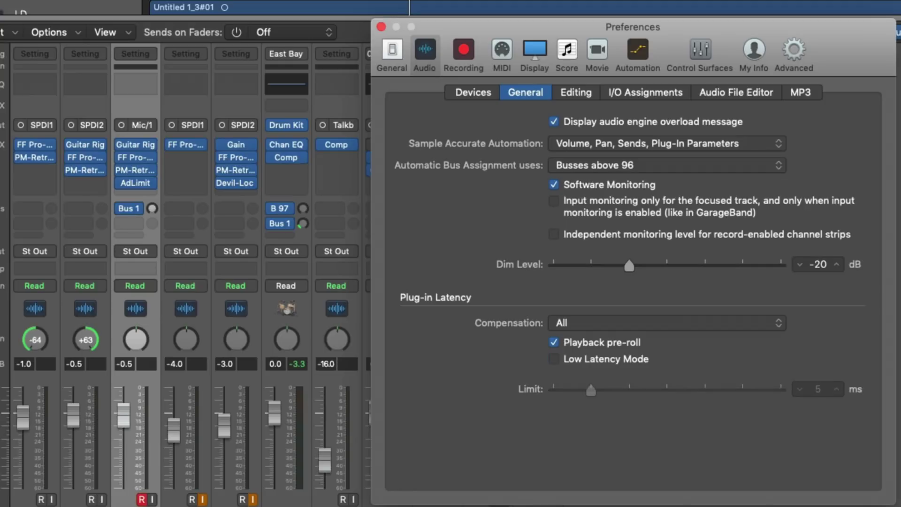
{"action": "left_click", "coordinate": [554, 359]}
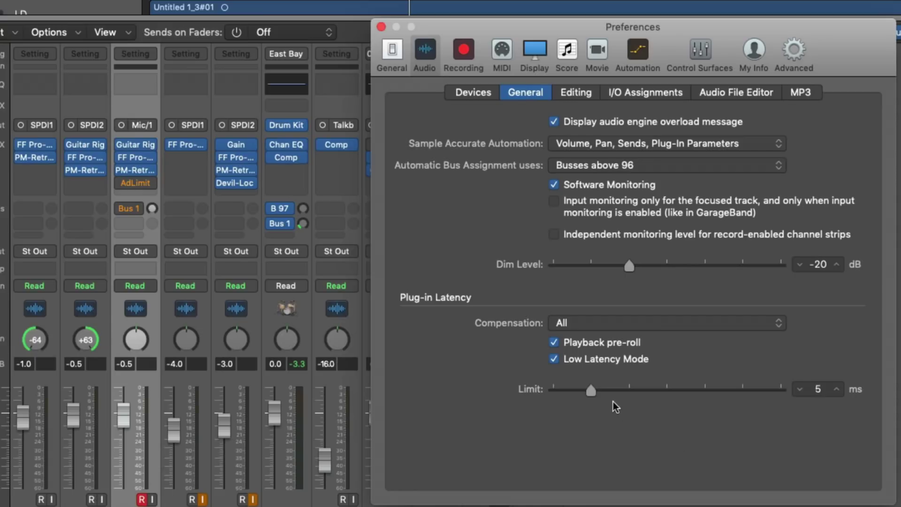
{"action": "left_click", "coordinate": [590, 393]}
{"action": "left_click_drag", "start_coordinate": [588, 393], "coordinate": [793, 393]}
Replace the DI channel's Adaptive Limiter with a Dynamics > Multipressor
{"action": "left_click", "coordinate": [151, 183]}
{"action": "mouse_move", "coordinate": [193, 366]}
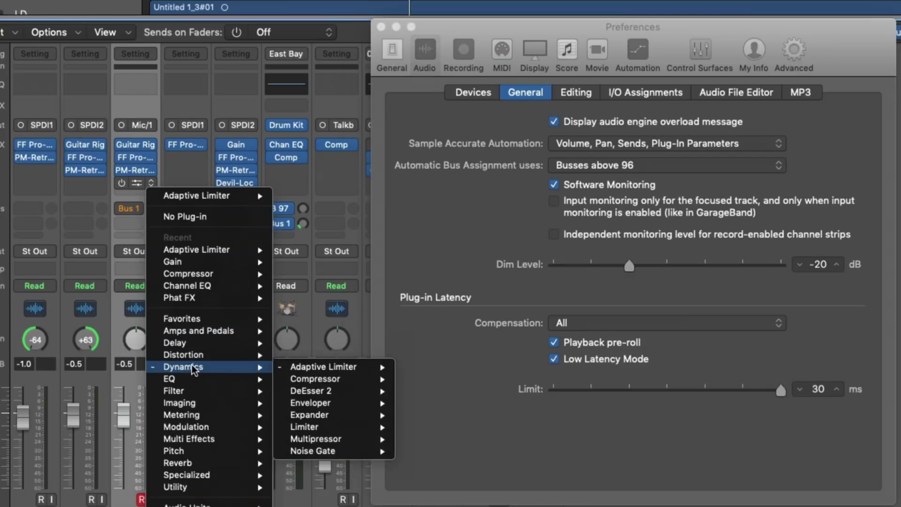
{"action": "left_click", "coordinate": [314, 439]}
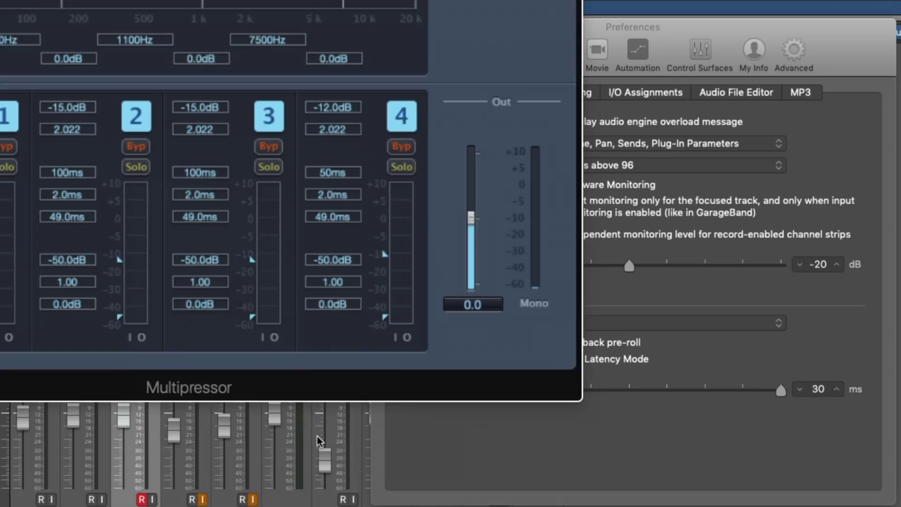
{"action": "key", "text": "super+w"}
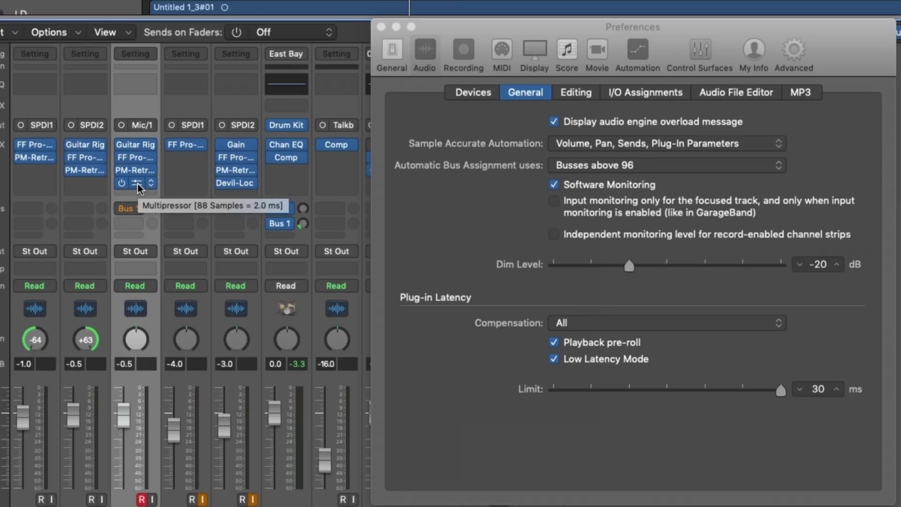
Drag the Low Latency Limit slider down below 5 ms, then back to 5 ms
{"action": "left_click_drag", "start_coordinate": [781, 390], "coordinate": [591, 390]}
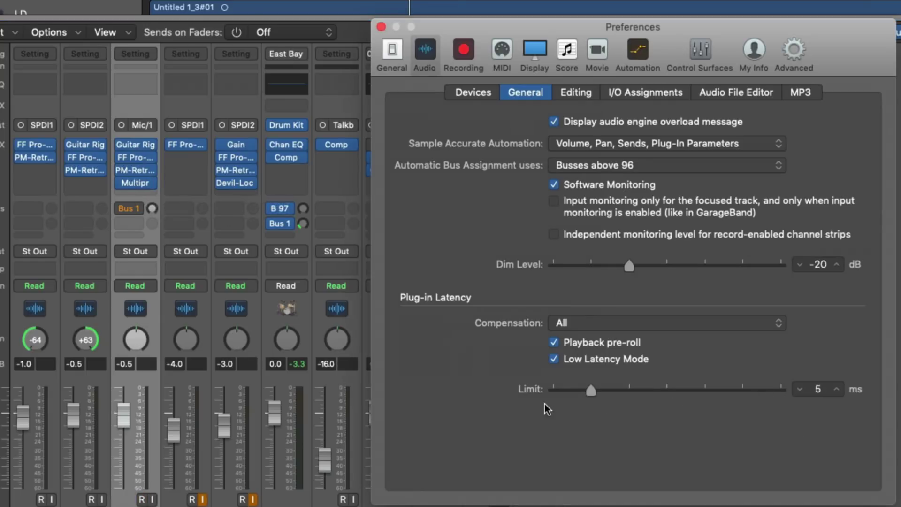
{"action": "left_click_drag", "start_coordinate": [587, 392], "coordinate": [569, 390]}
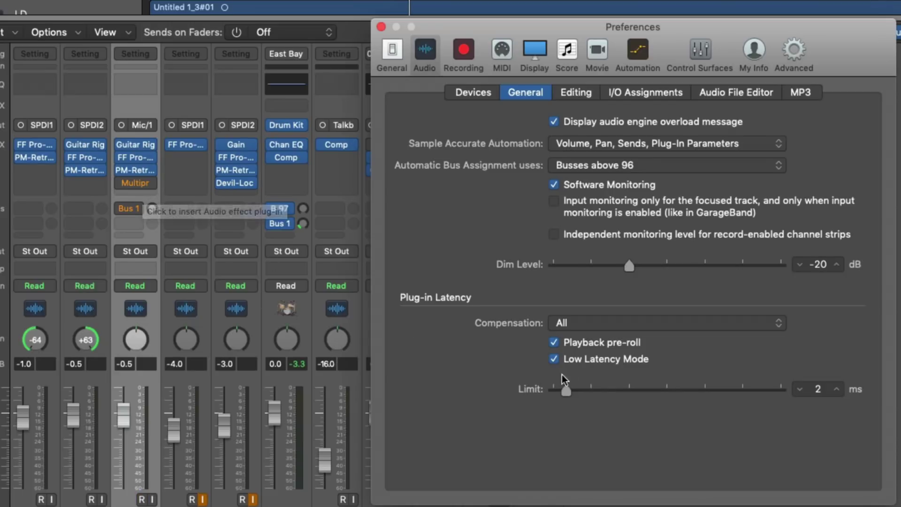
{"action": "left_click_drag", "start_coordinate": [566, 390], "coordinate": [590, 390]}
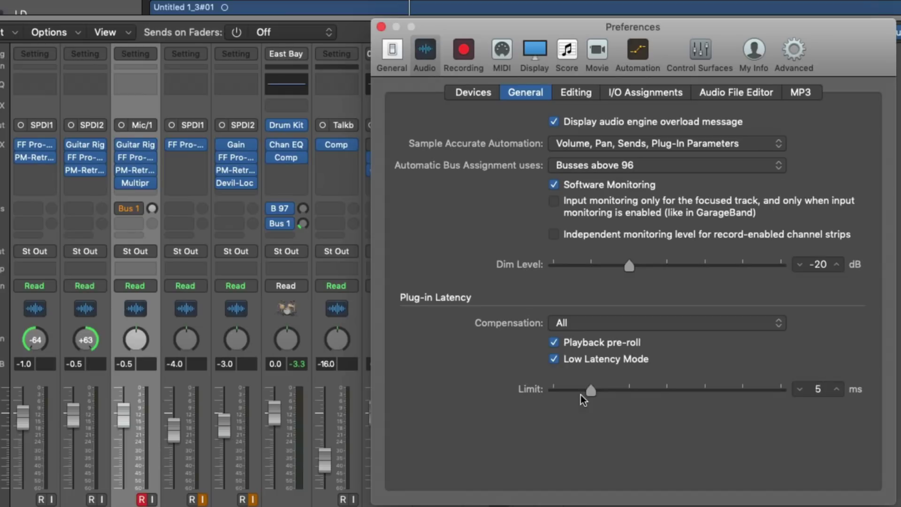